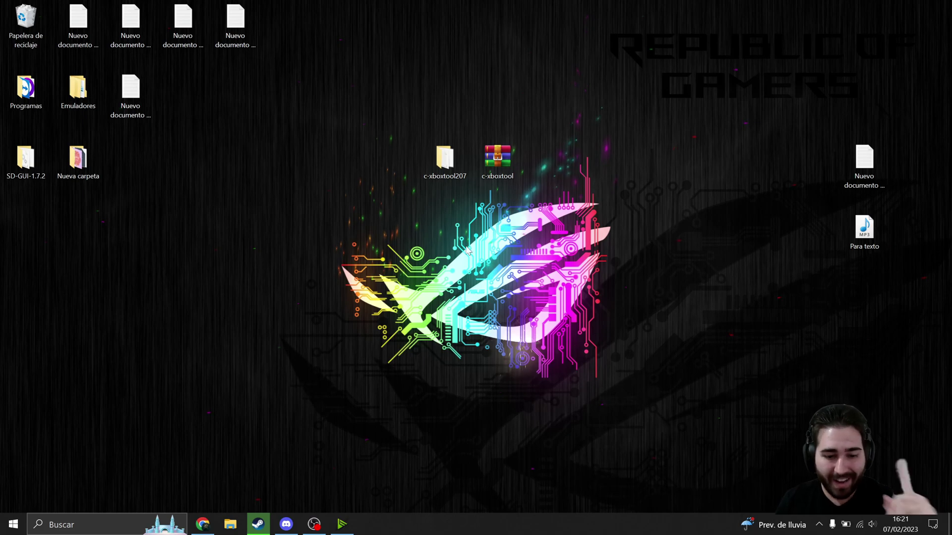
# Step: Switch to Discord and open the entra channel under EMULADORES on the ToxicZone server
pyautogui.click(286, 524)
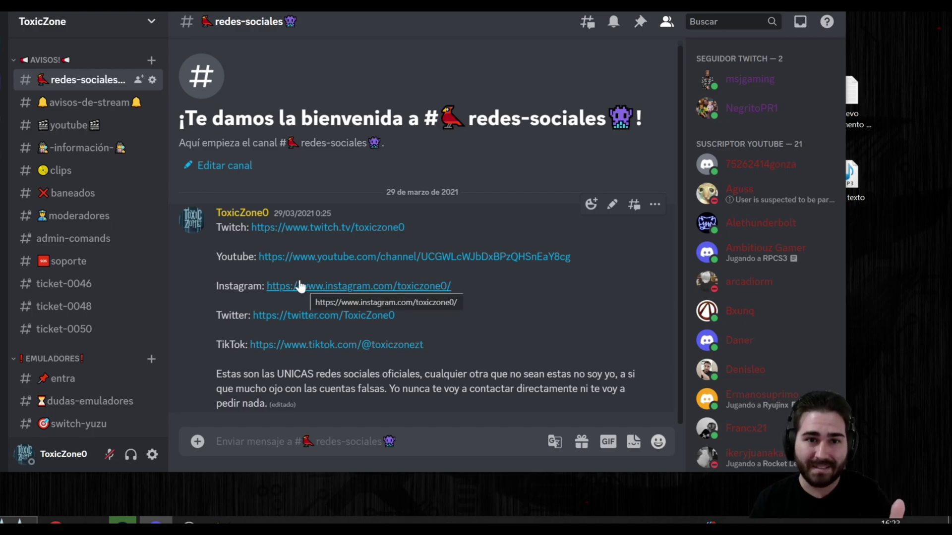
pyautogui.scroll(-2, 112, 186)
pyautogui.scroll(-5, 111, 186)
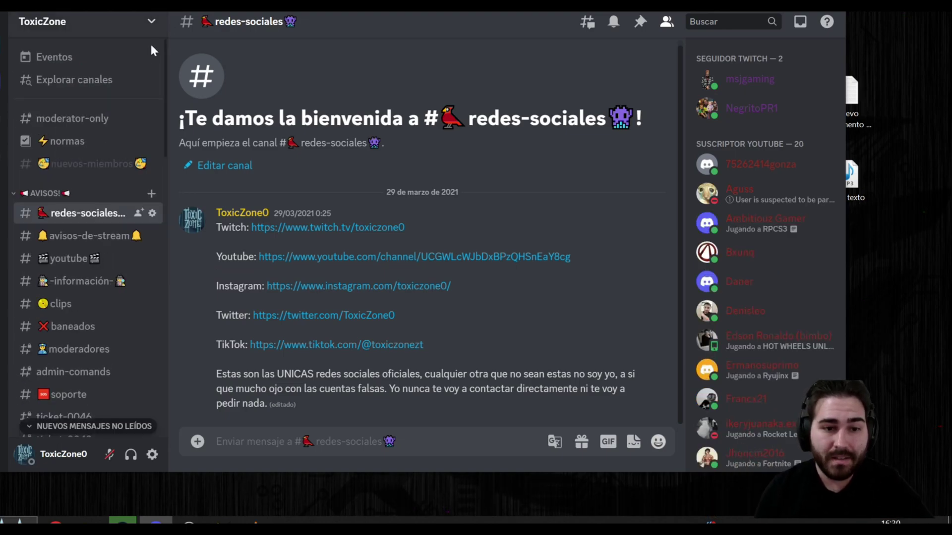
pyautogui.scroll(-5, 100, 161)
pyautogui.scroll(-3, 94, 163)
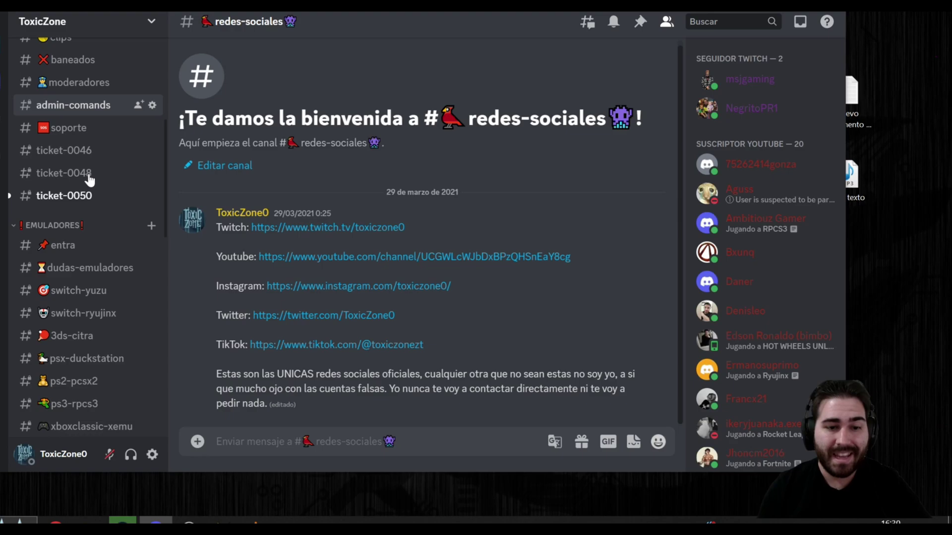
pyautogui.click(64, 250)
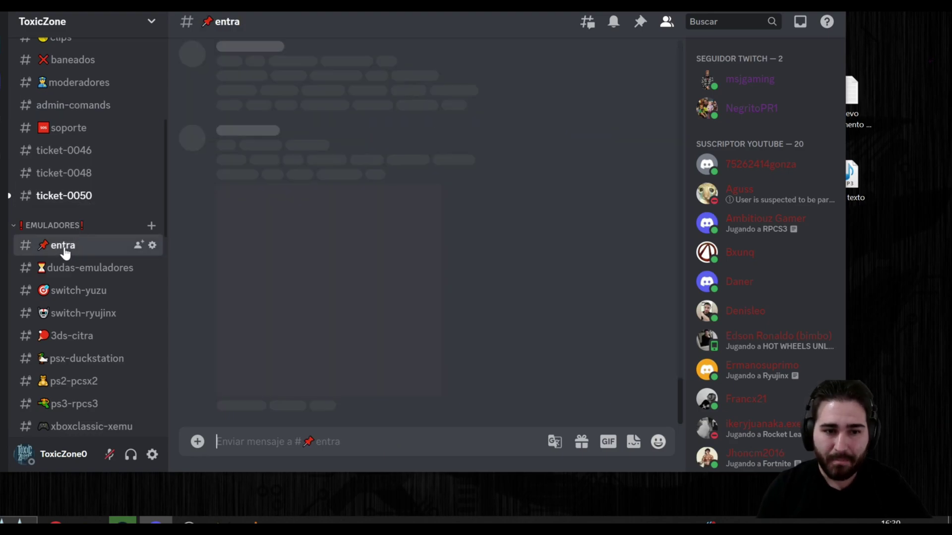
# Step: Read the entra channel's instructions for getting the subscriber role, including the Subscriber Checker options for linking YouTube and getting roles
pyautogui.scroll(4, 283, 230)
pyautogui.scroll(10, 283, 230)
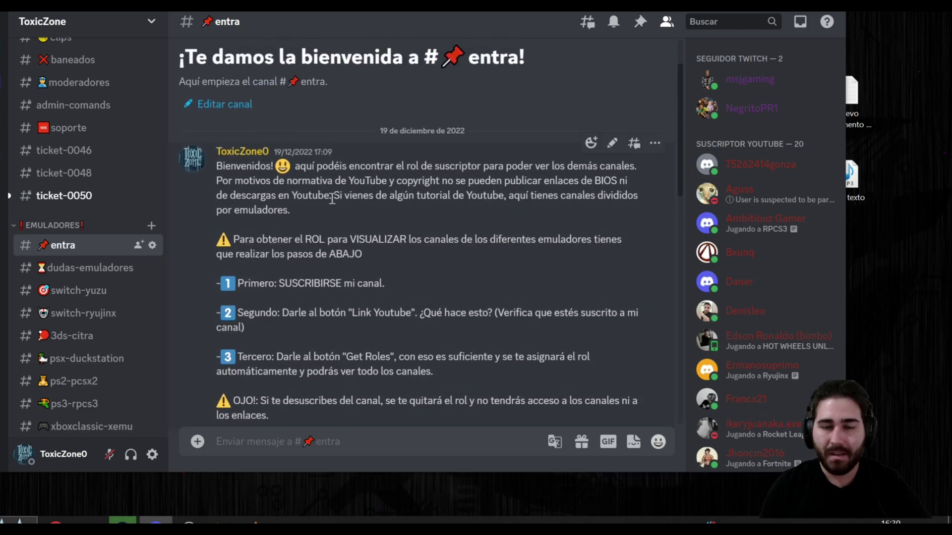
pyautogui.scroll(-2, 292, 233)
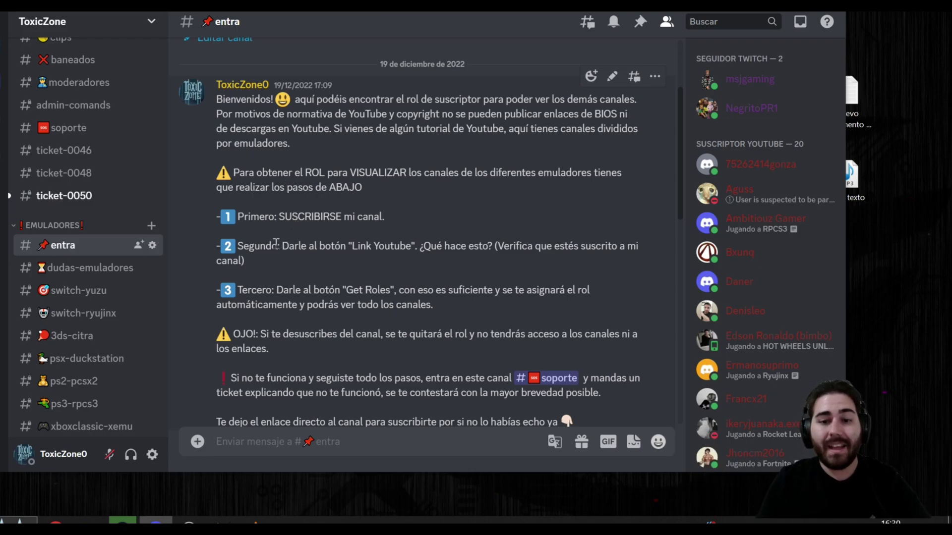
pyautogui.scroll(-3, 275, 246)
pyautogui.scroll(-5, 275, 248)
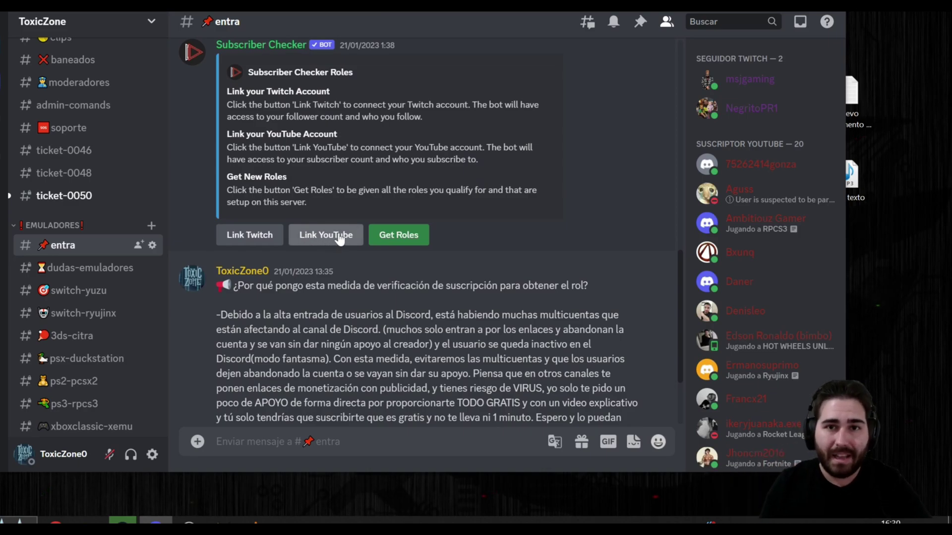
pyautogui.scroll(-3, 338, 233)
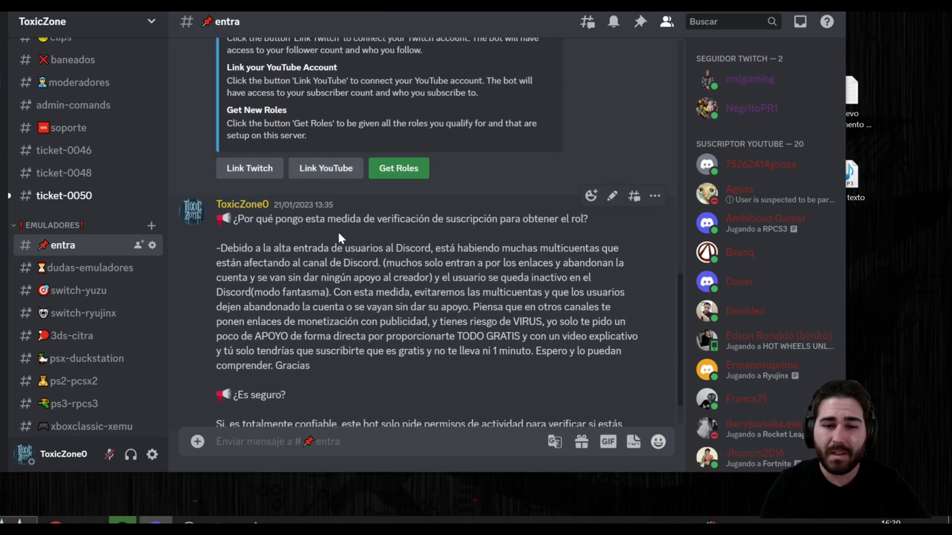
pyautogui.scroll(3, 360, 245)
pyautogui.scroll(3, 361, 245)
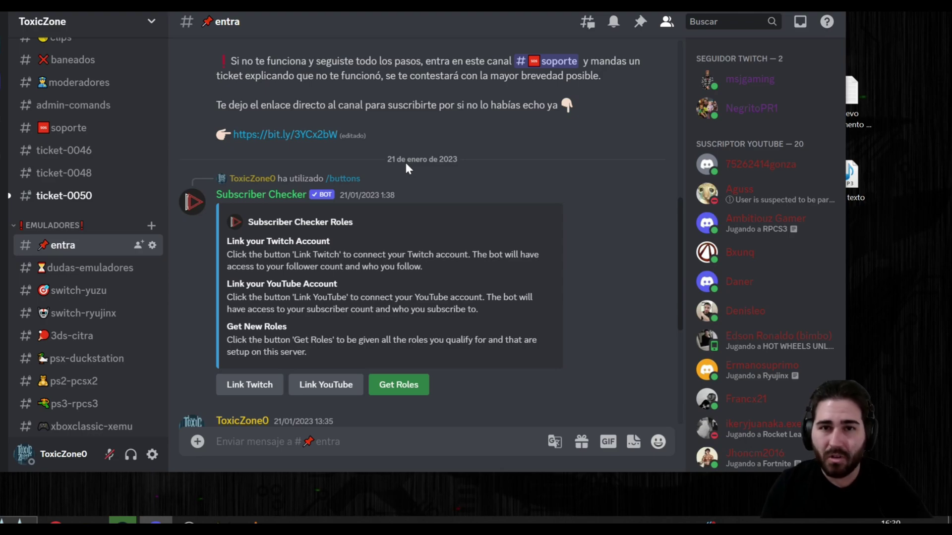
pyautogui.scroll(-3, 373, 226)
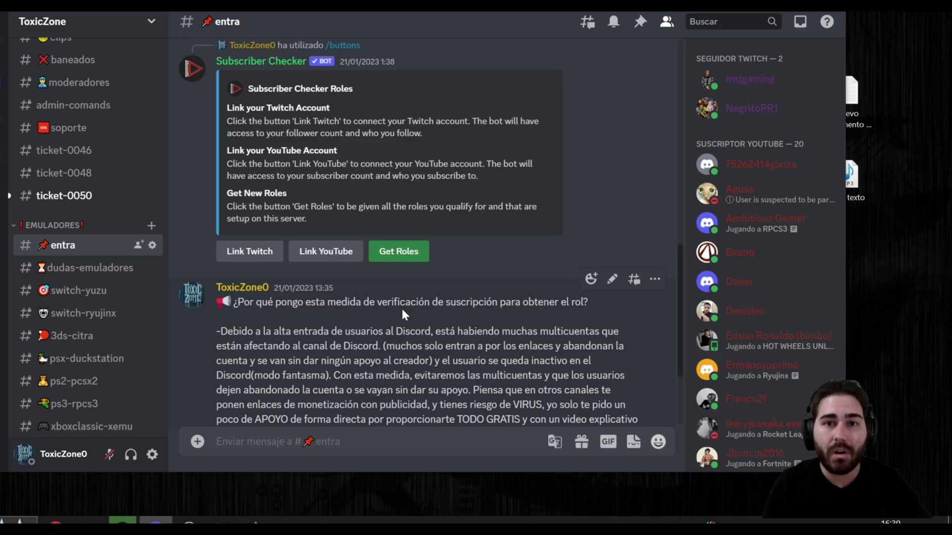
pyautogui.scroll(6, 391, 198)
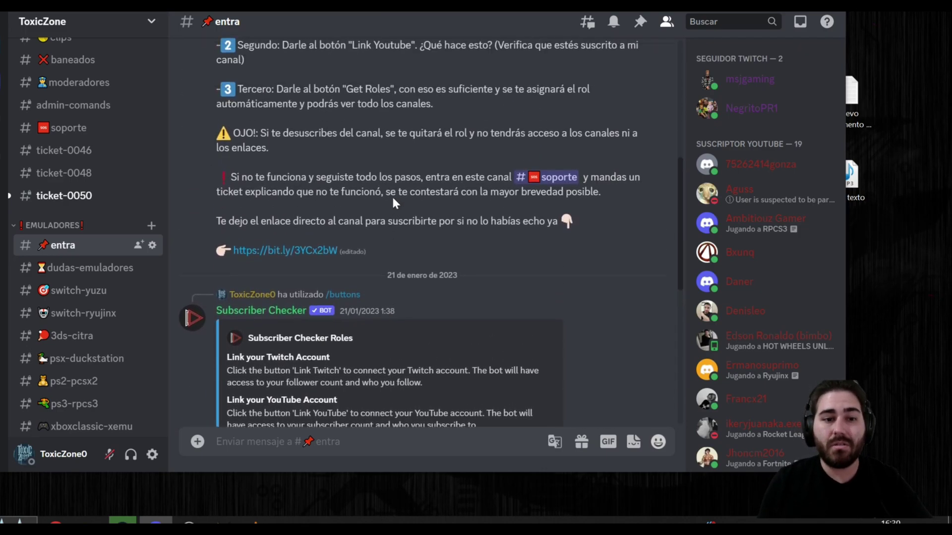
pyautogui.scroll(4, 392, 208)
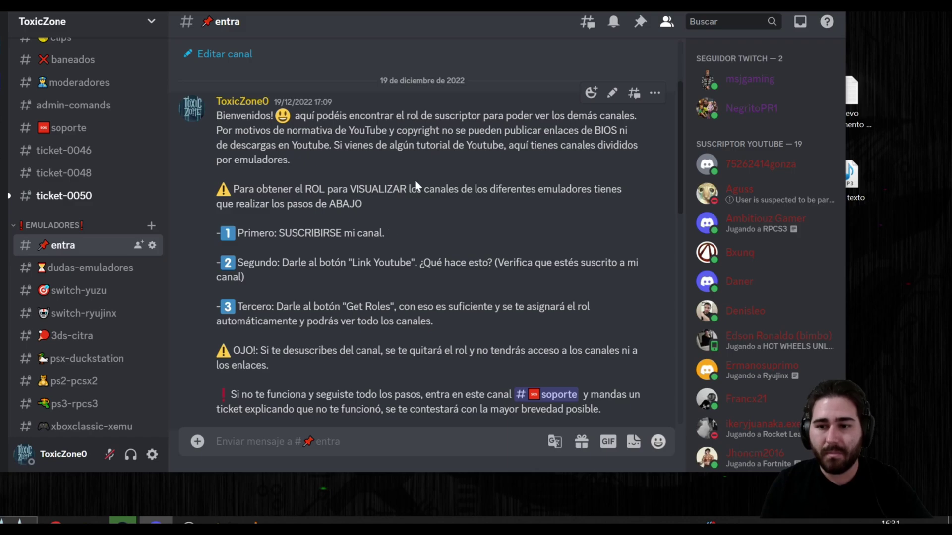
pyautogui.scroll(-1, 415, 184)
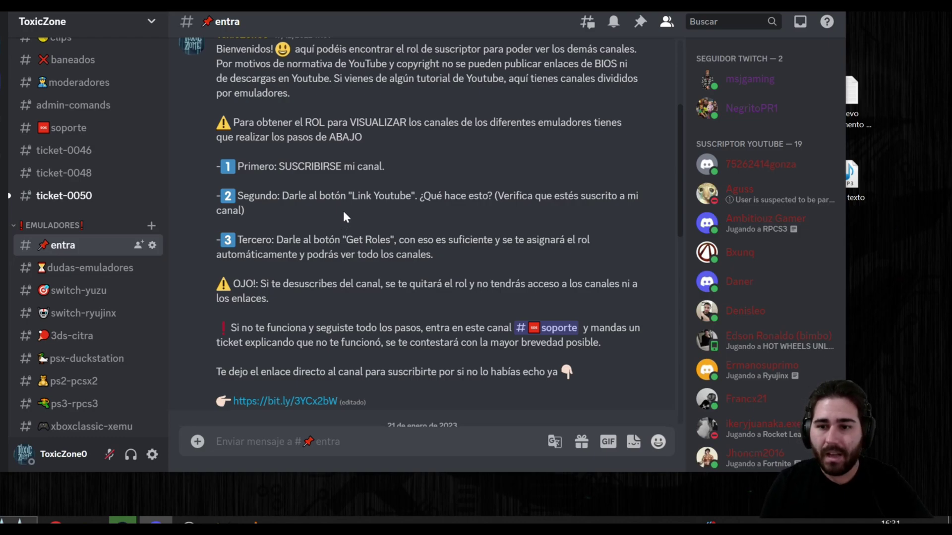
pyautogui.scroll(-5, 81, 298)
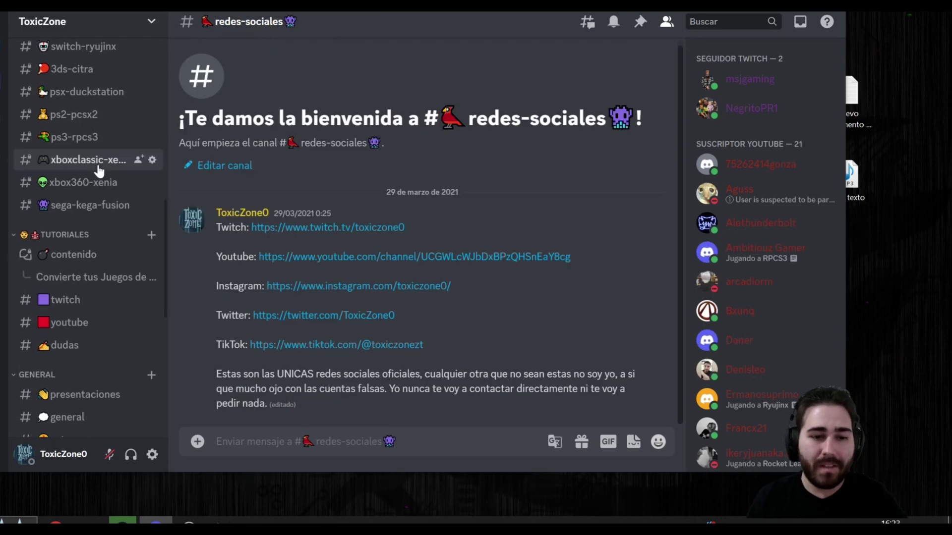
# Step: Open the post "Convierte tus Juegos de xbox Classic a ISO" from the contenido forum in full view
pyautogui.moveTo(75, 254)
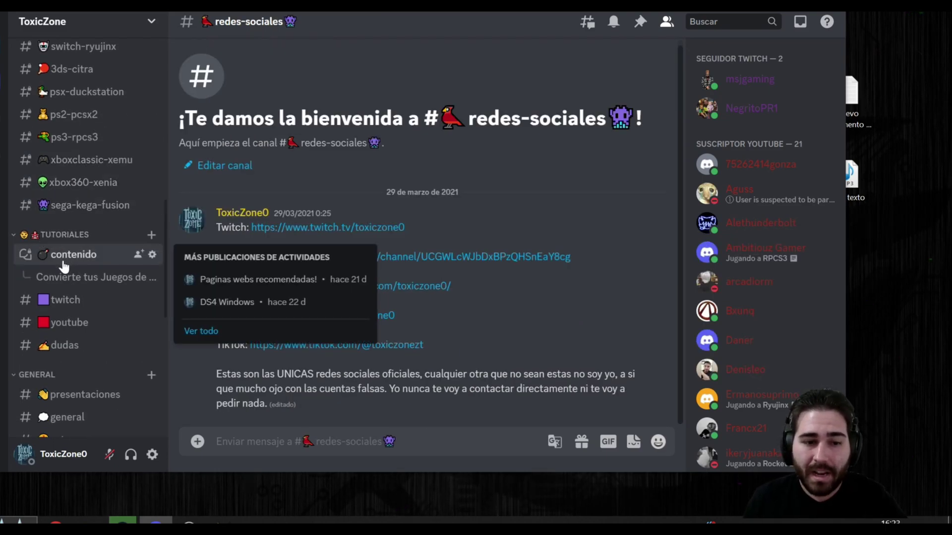
pyautogui.click(62, 259)
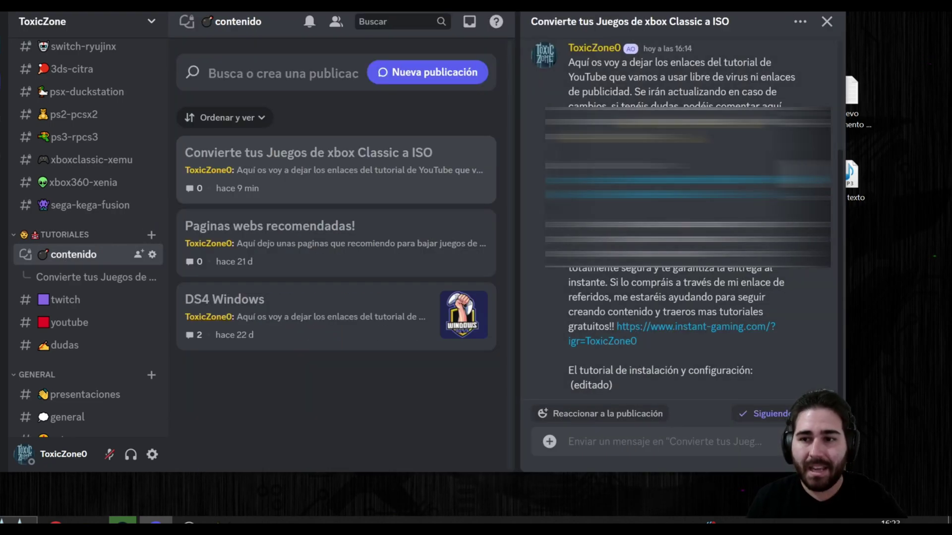
pyautogui.click(826, 23)
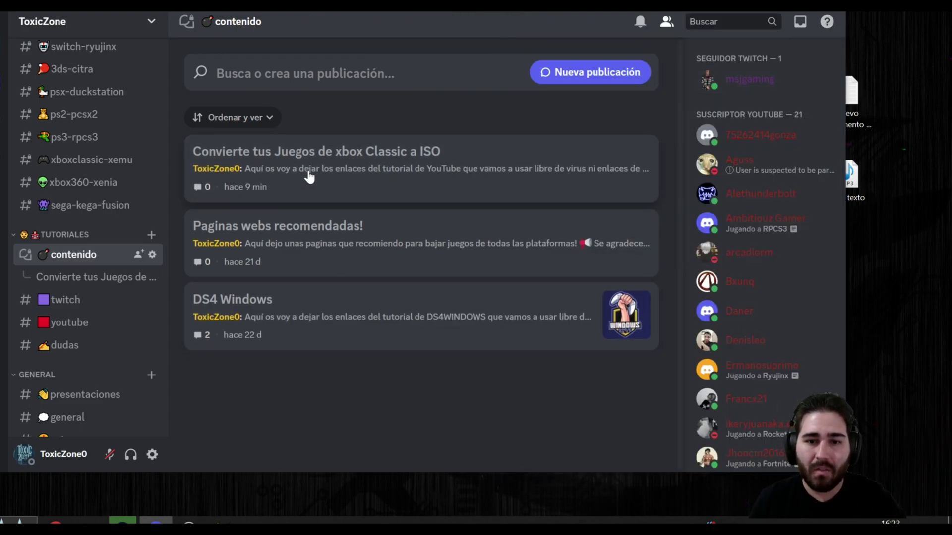
pyautogui.click(371, 170)
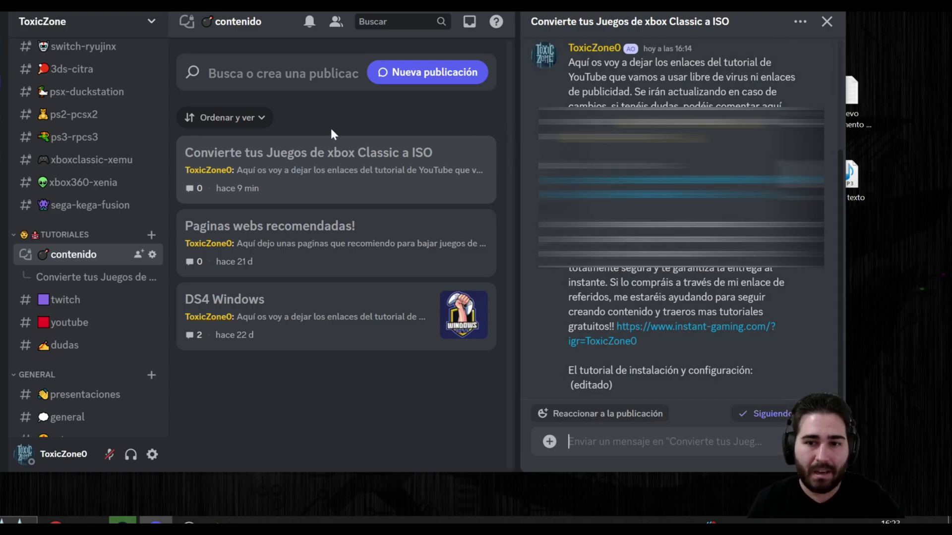
pyautogui.click(94, 282)
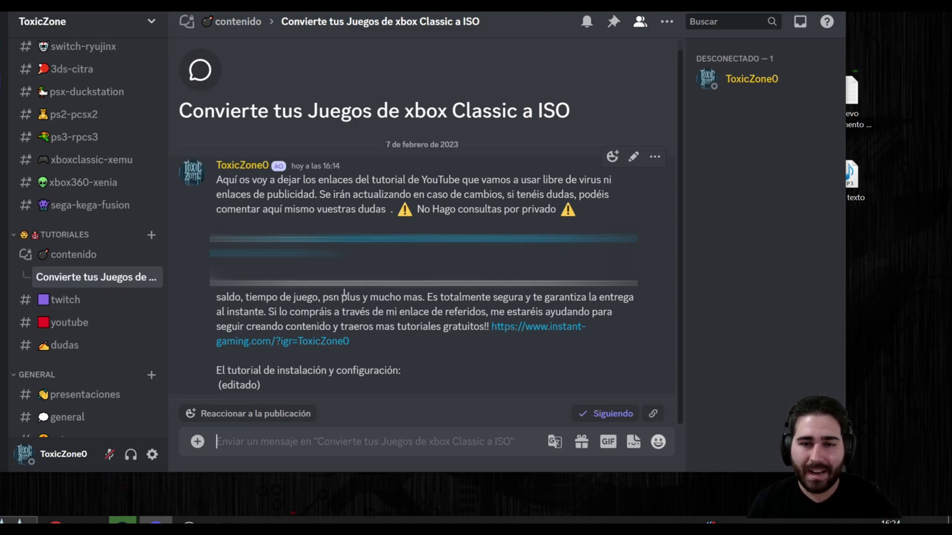
# Step: Return to the desktop and check the extraction options offered for the c-xboxtool archive
pyautogui.press('super+d')
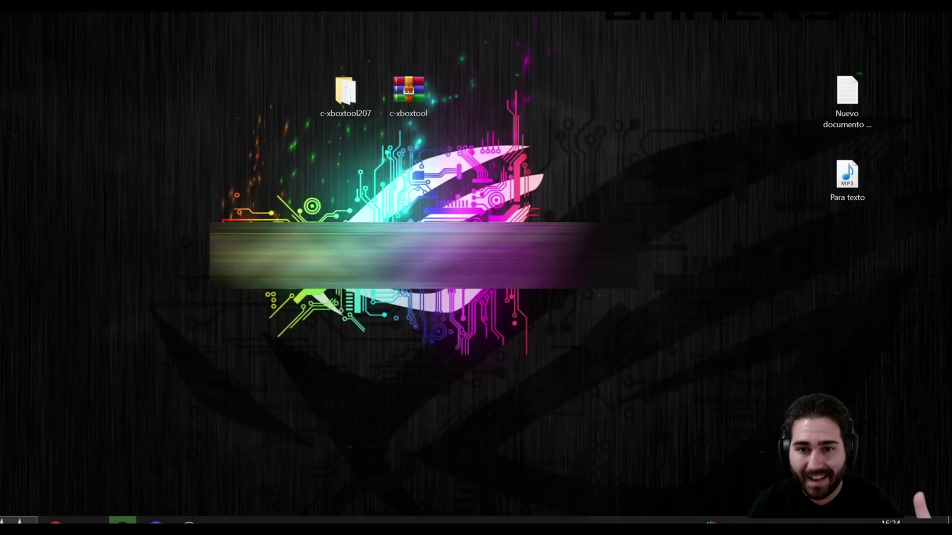
pyautogui.moveTo(412, 33); pyautogui.dragTo(412, 136)
pyautogui.rightClick(404, 95)
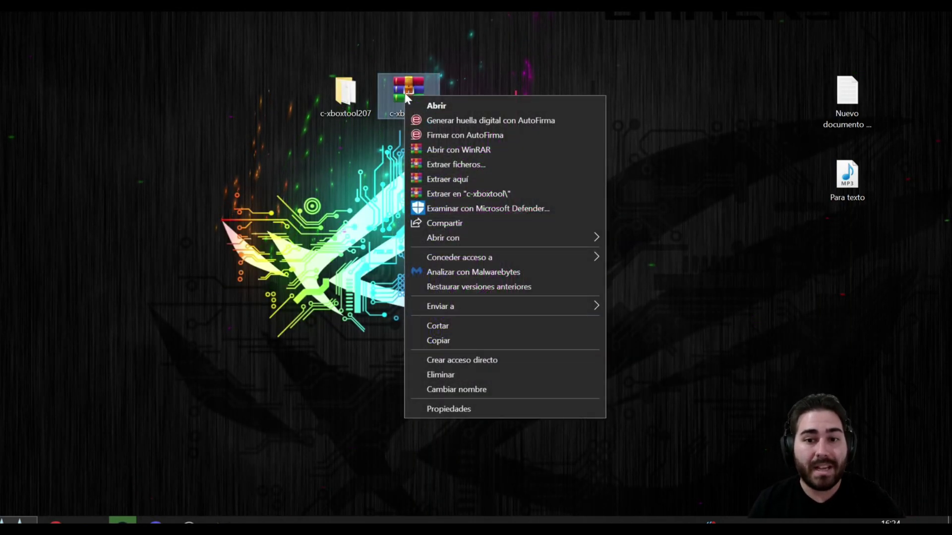
pyautogui.click(242, 145)
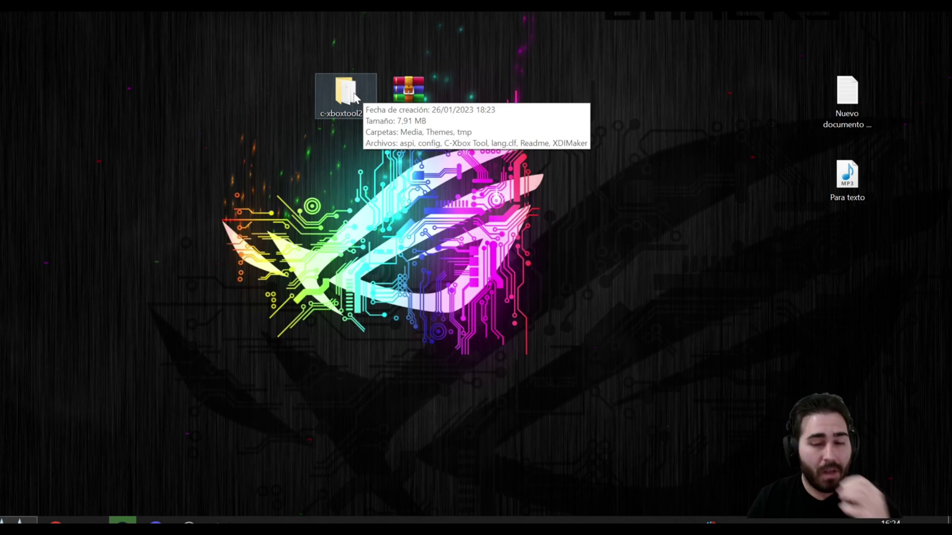
# Step: Open the extracted c-xboxtool207 folder and launch the C-Xbox Tool application
pyautogui.doubleClick(347, 112)
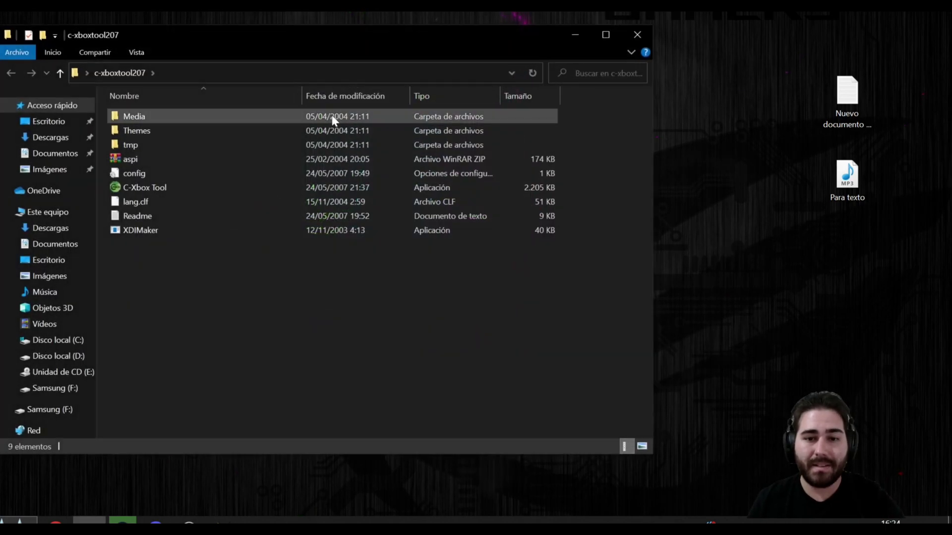
pyautogui.moveTo(280, 49); pyautogui.dragTo(335, 38)
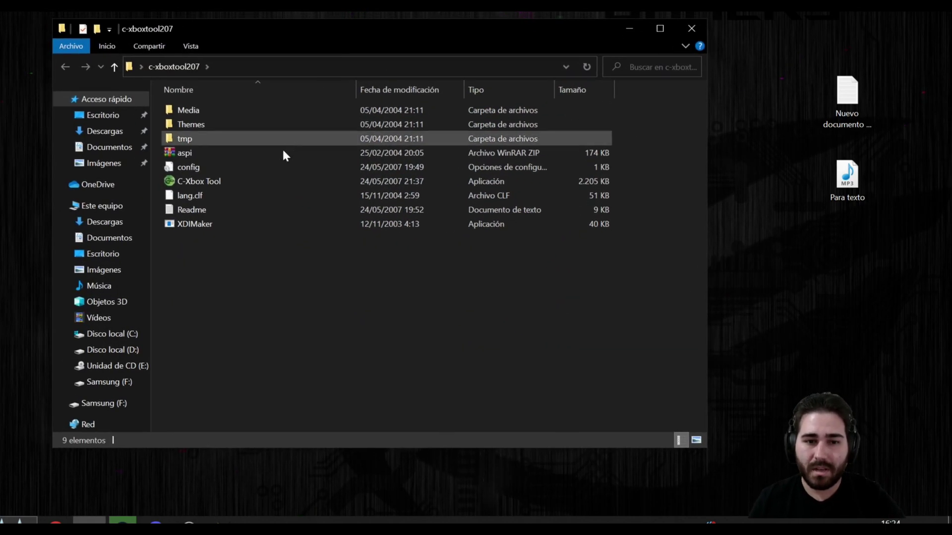
pyautogui.click(210, 181)
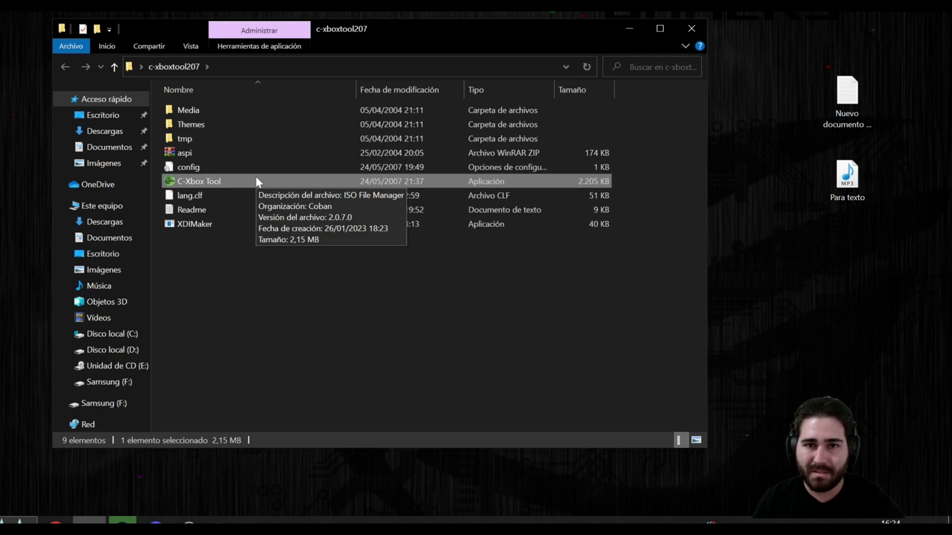
pyautogui.doubleClick(215, 188)
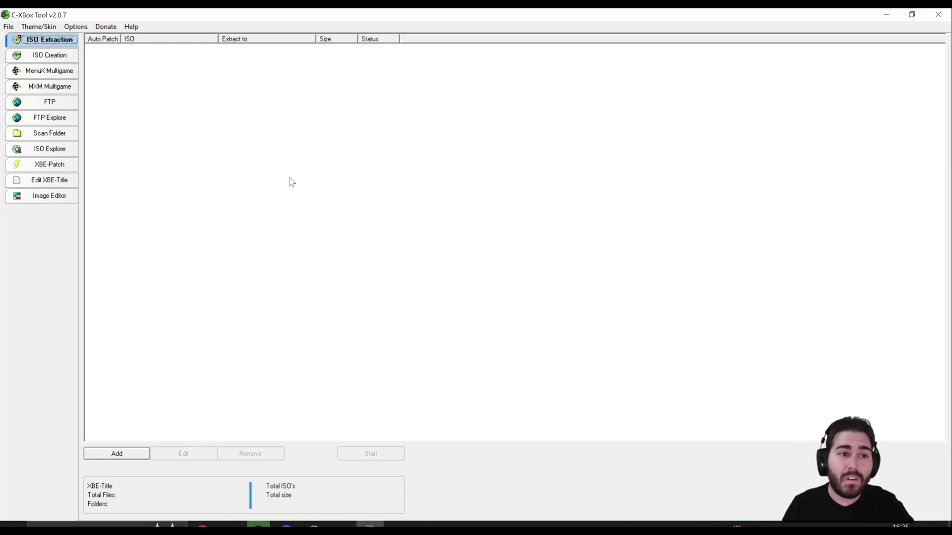
# Step: Add a folder for ISO creation, with F:\Juegos xbox\Halo CE as its source folder
pyautogui.click(53, 61)
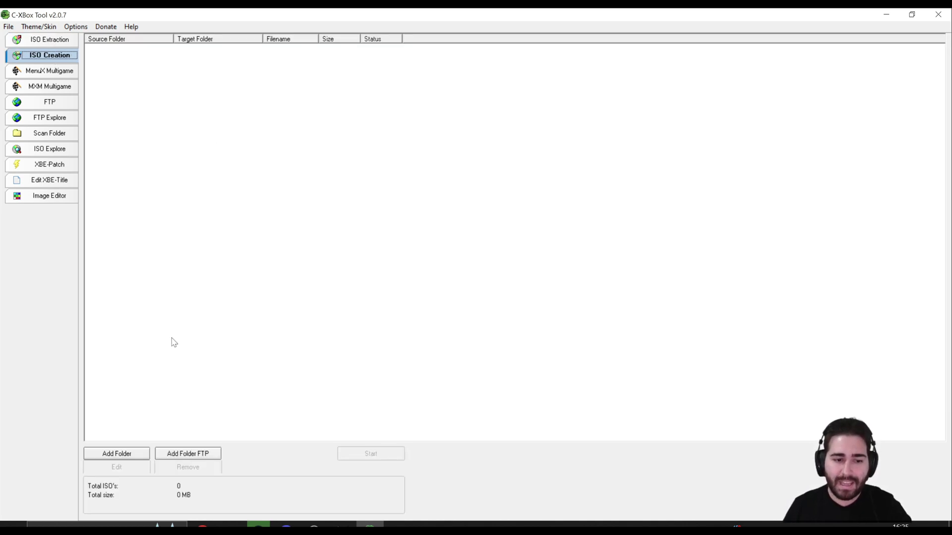
pyautogui.click(119, 454)
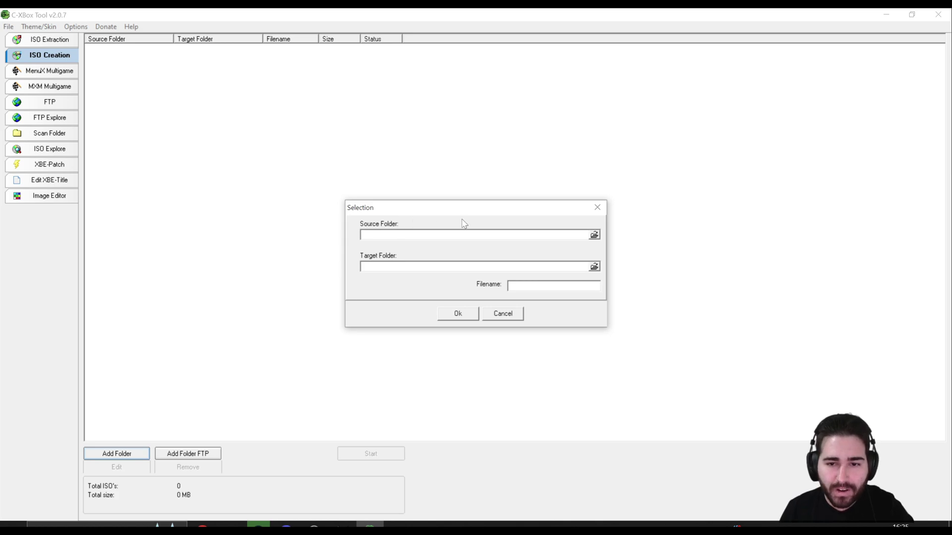
pyautogui.click(594, 235)
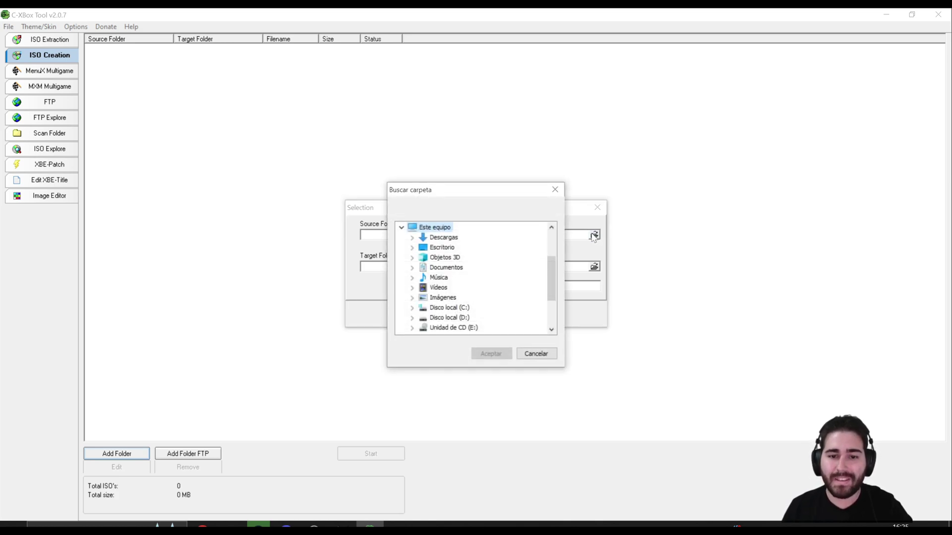
pyautogui.moveTo(463, 195); pyautogui.dragTo(466, 193)
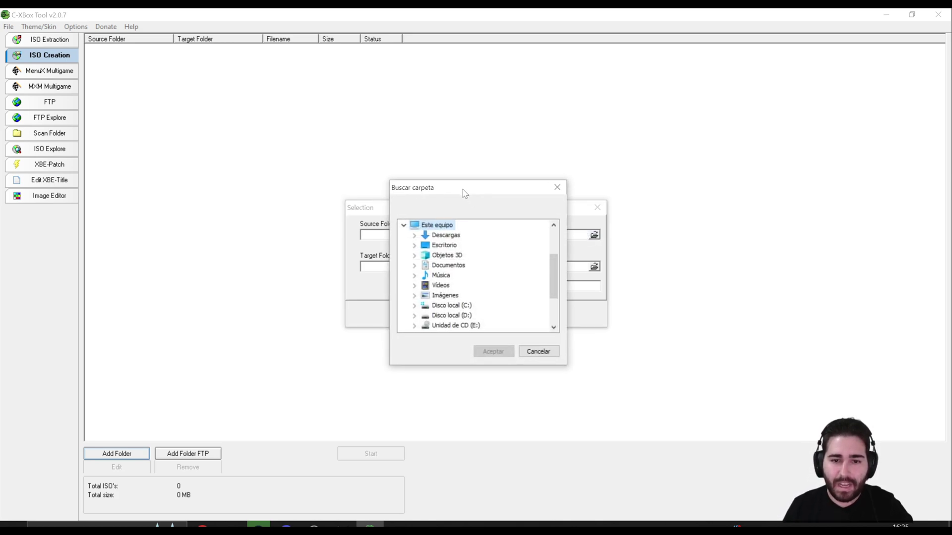
pyautogui.moveTo(555, 270); pyautogui.dragTo(554, 321)
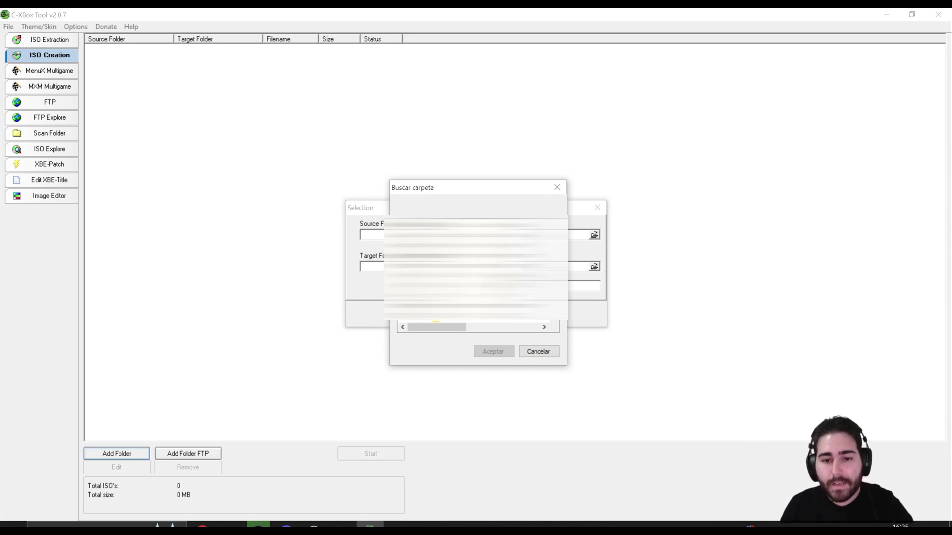
pyautogui.click(520, 275)
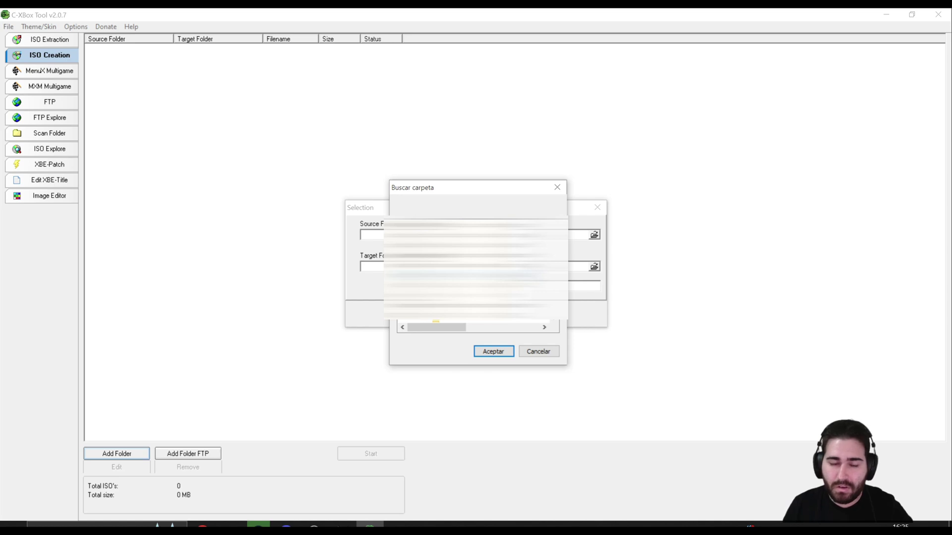
pyautogui.click(499, 353)
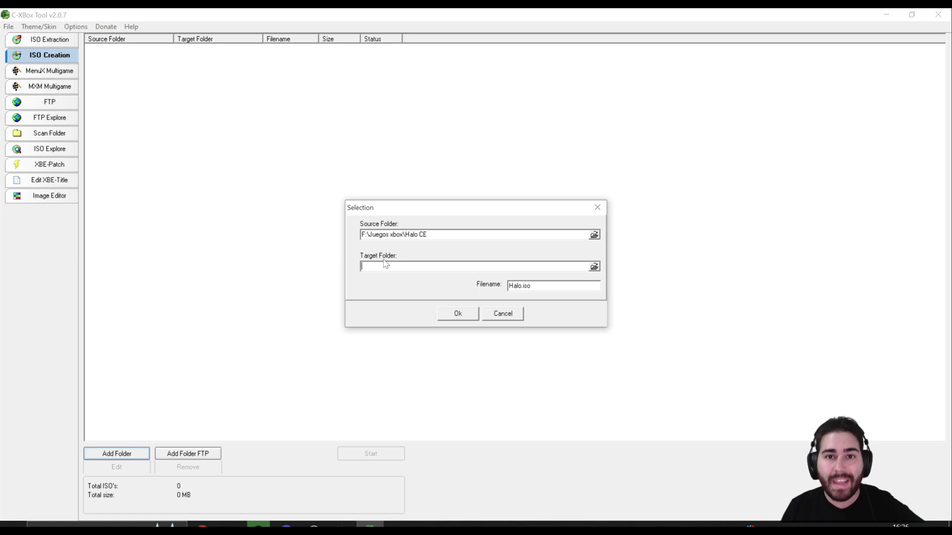
# Step: Set Escritorio as the target folder with Halo.iso as the filename, and add the Halo CE folder to the ISO creation list
pyautogui.click(593, 266)
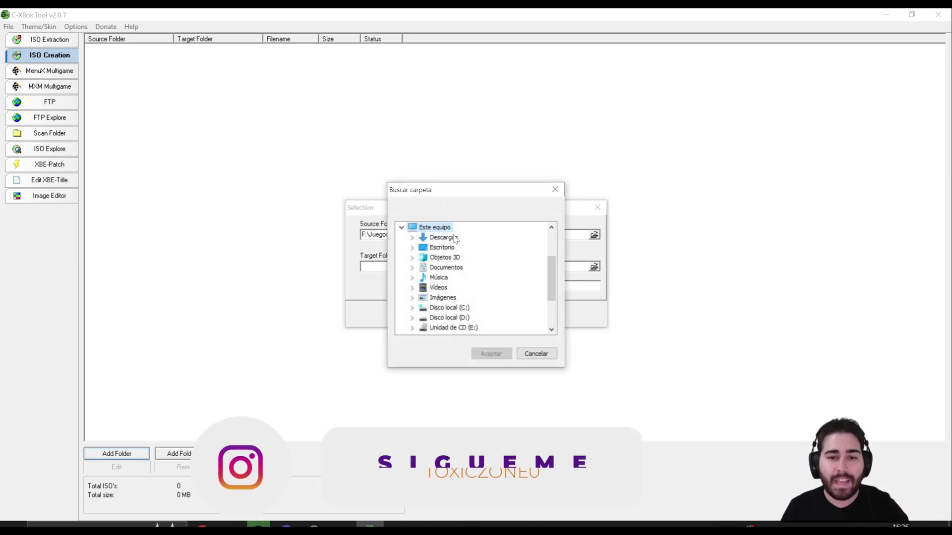
pyautogui.click(442, 247)
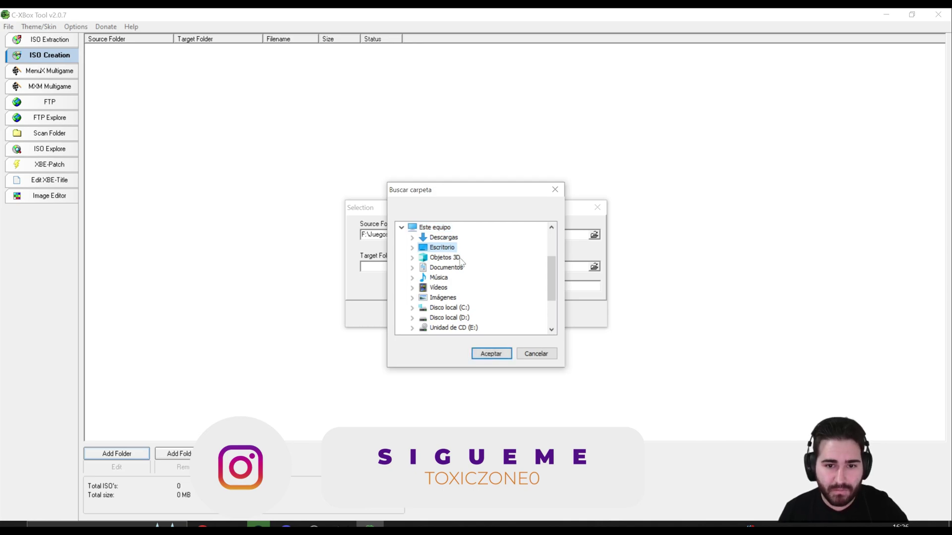
pyautogui.click(492, 355)
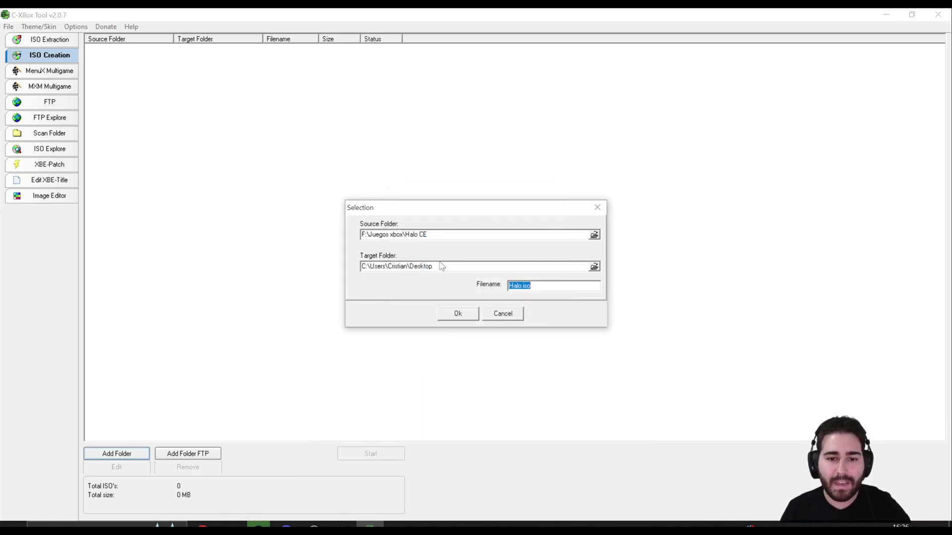
pyautogui.click(536, 286)
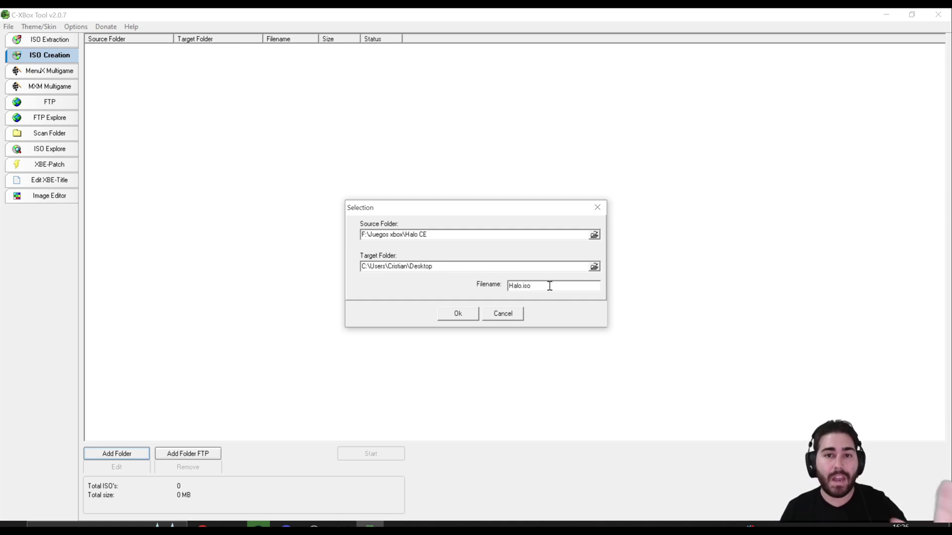
pyautogui.moveTo(514, 286); pyautogui.dragTo(508, 287)
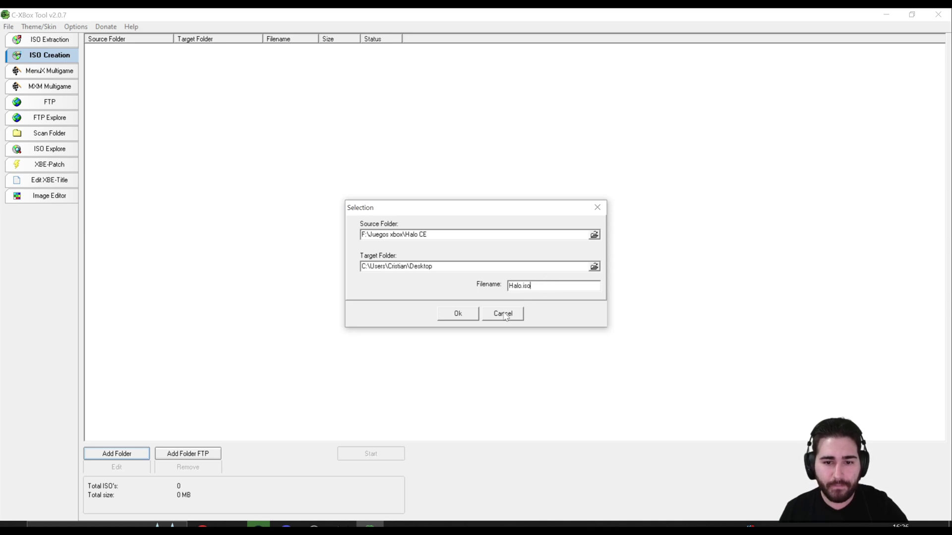
pyautogui.click(457, 316)
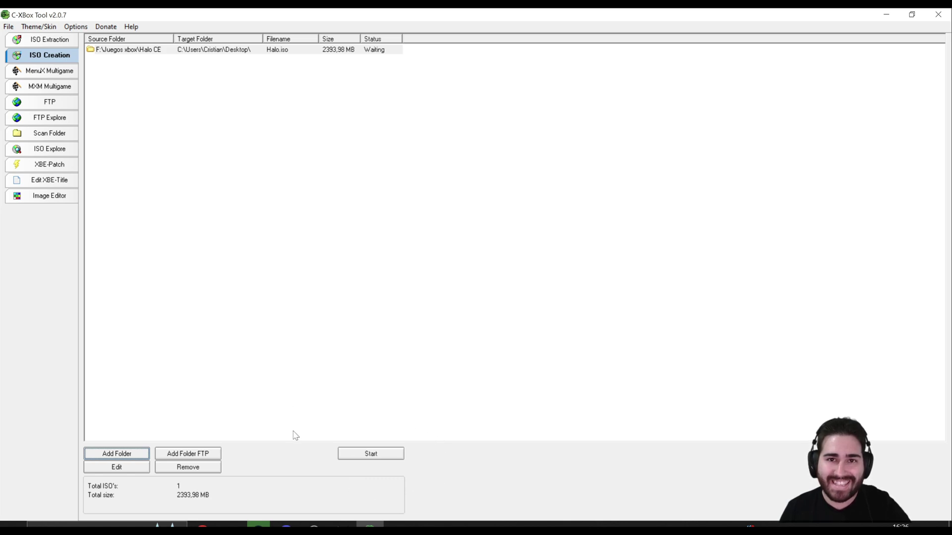
# Step: Run the creation of Halo.iso to completion and minimise the tool and the c-xboxtool207 folder window to reach the desktop
pyautogui.click(381, 455)
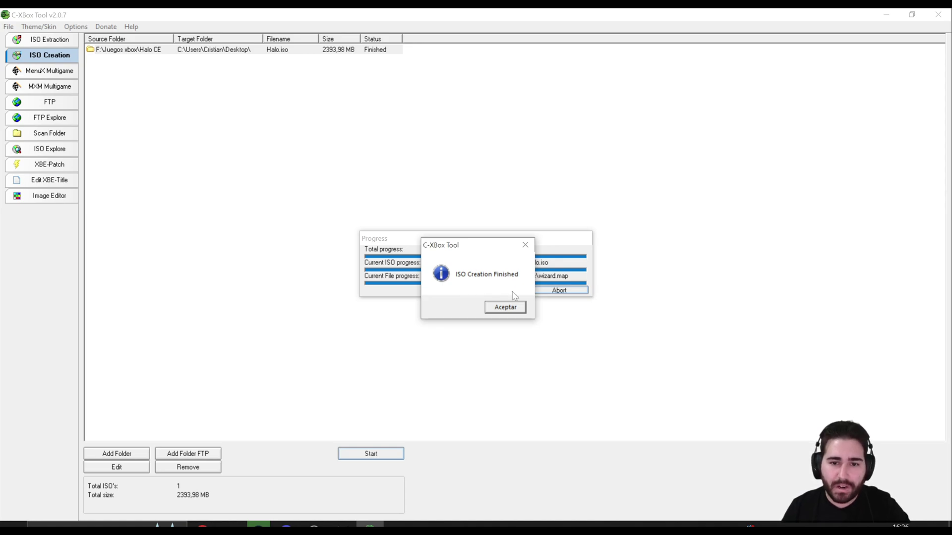
pyautogui.click(505, 307)
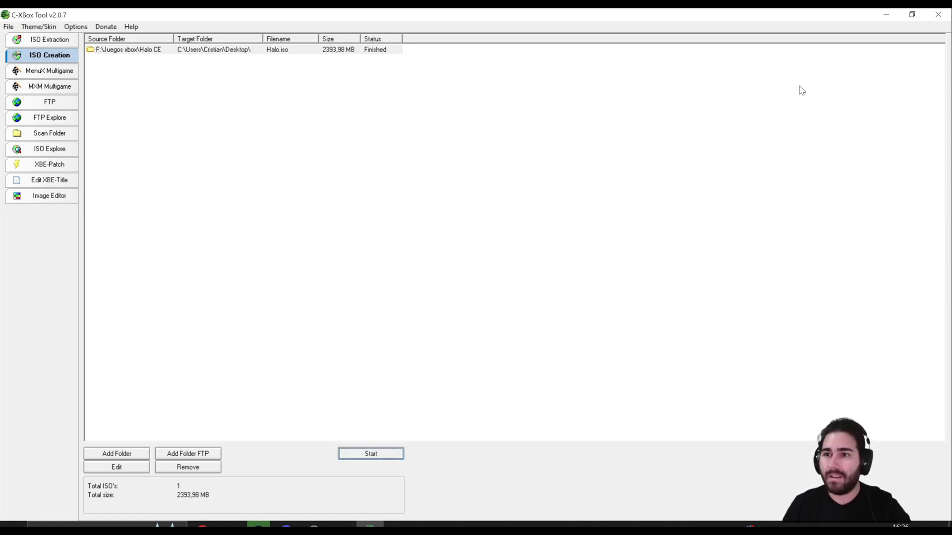
pyautogui.click(886, 14)
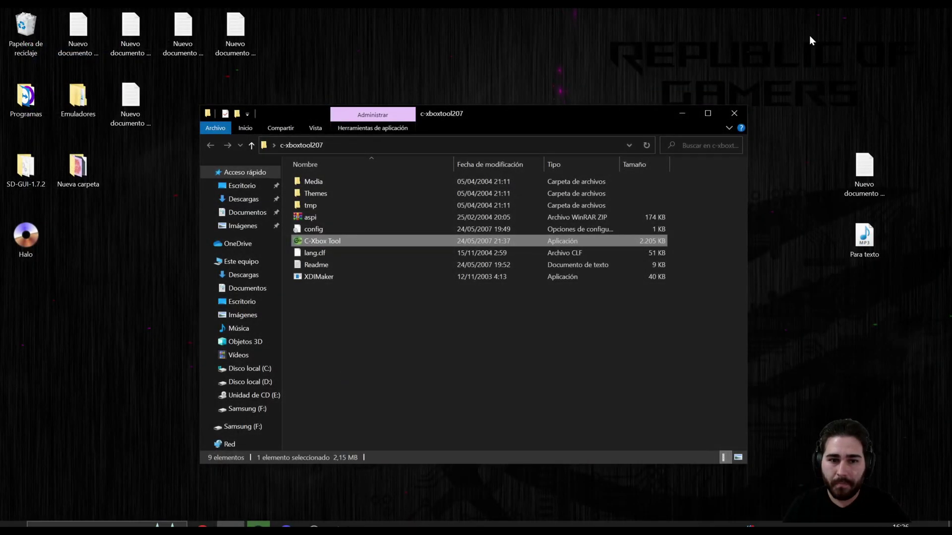
pyautogui.click(683, 110)
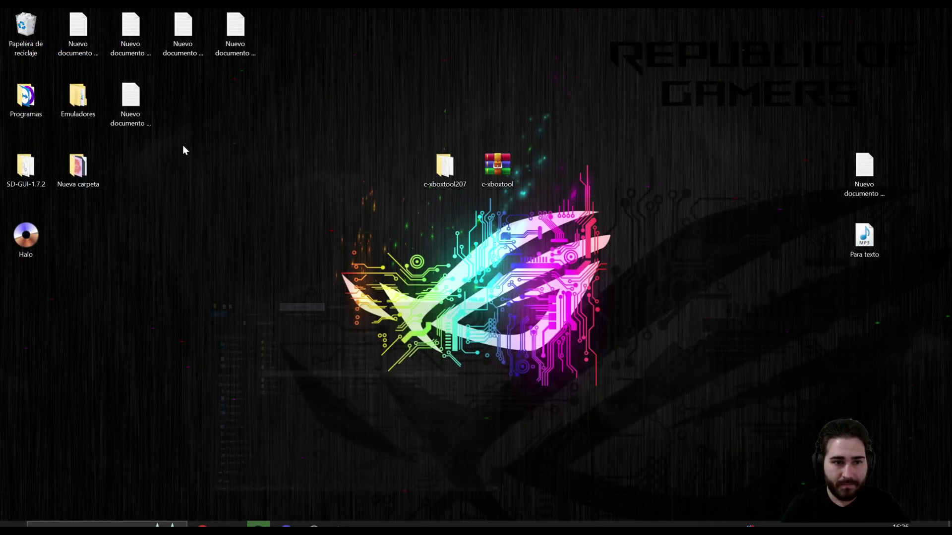
# Step: Move the Halo ISO file below the c-xboxtool207 folder on the desktop and check its file type and size
pyautogui.moveTo(478, 237); pyautogui.dragTo(477, 237)
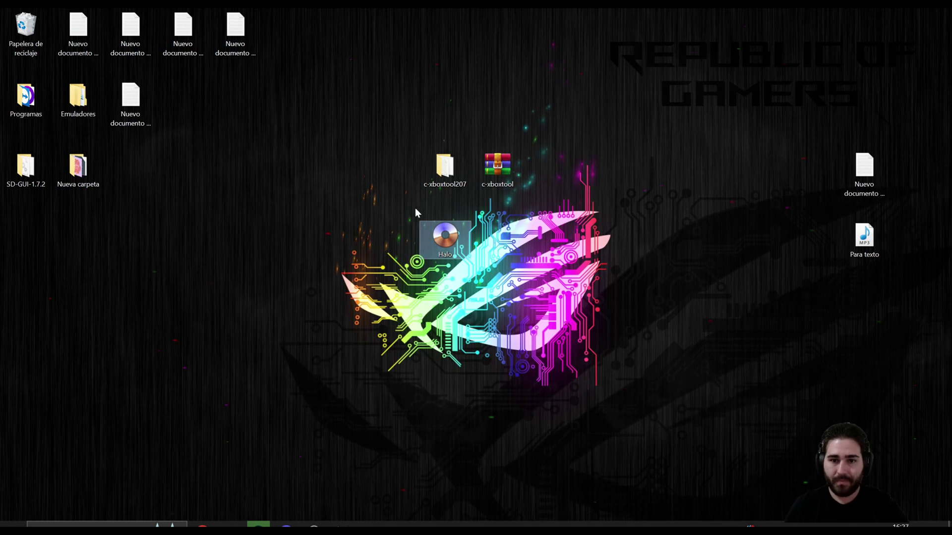
pyautogui.moveTo(379, 194); pyautogui.dragTo(484, 273)
pyautogui.click(484, 273)
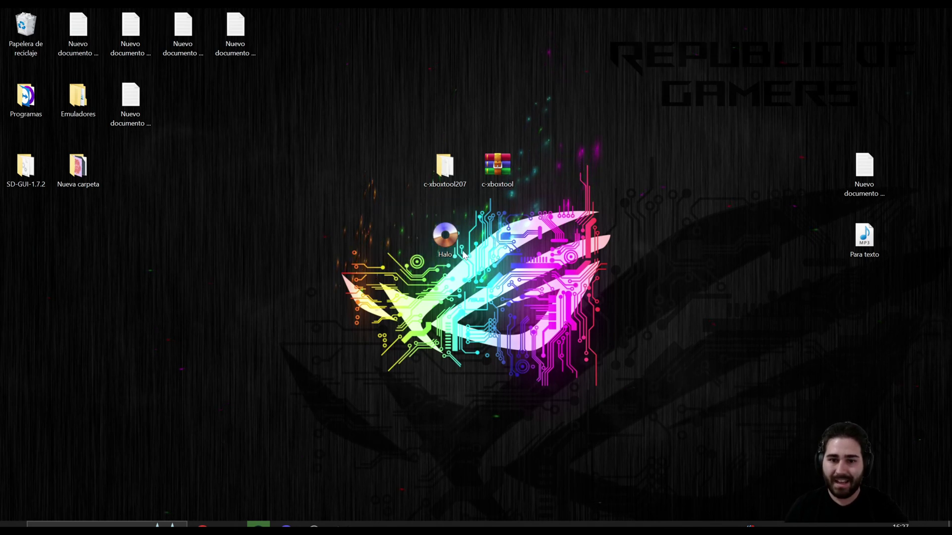
pyautogui.click(448, 236)
pyautogui.moveTo(450, 235)
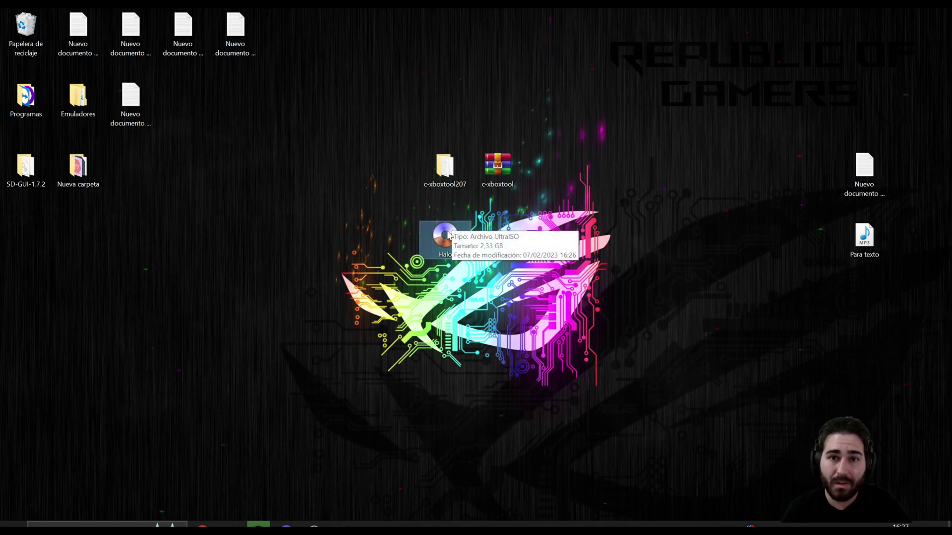